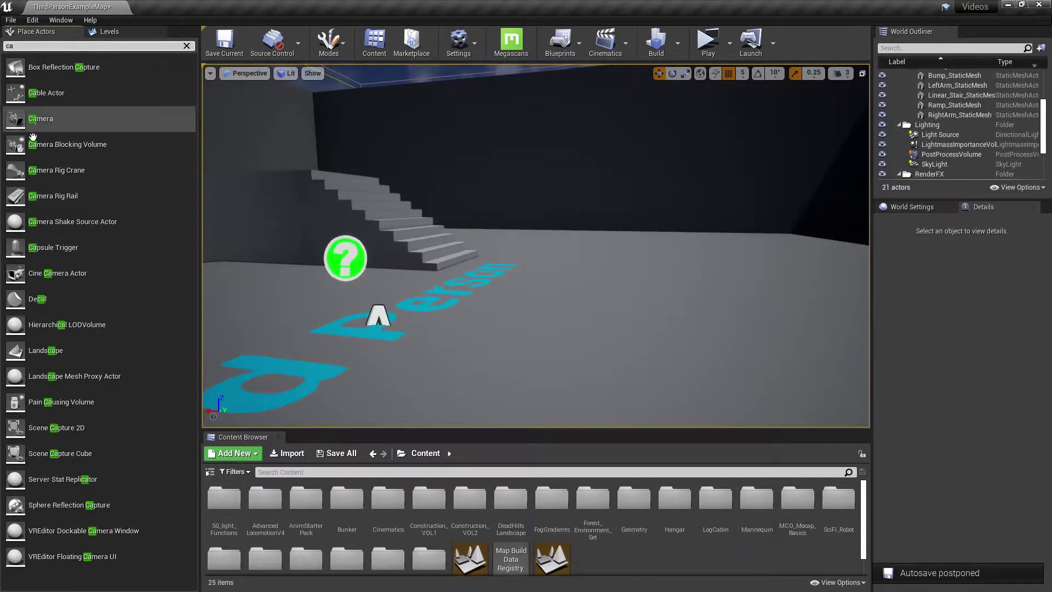
Step: Drop a Camera and a Camera Rig Rail into the level, extend the rail, and parent the camera to it
{"action": "left_click_drag", "start_coordinate": [40, 119], "coordinate": [563, 246]}
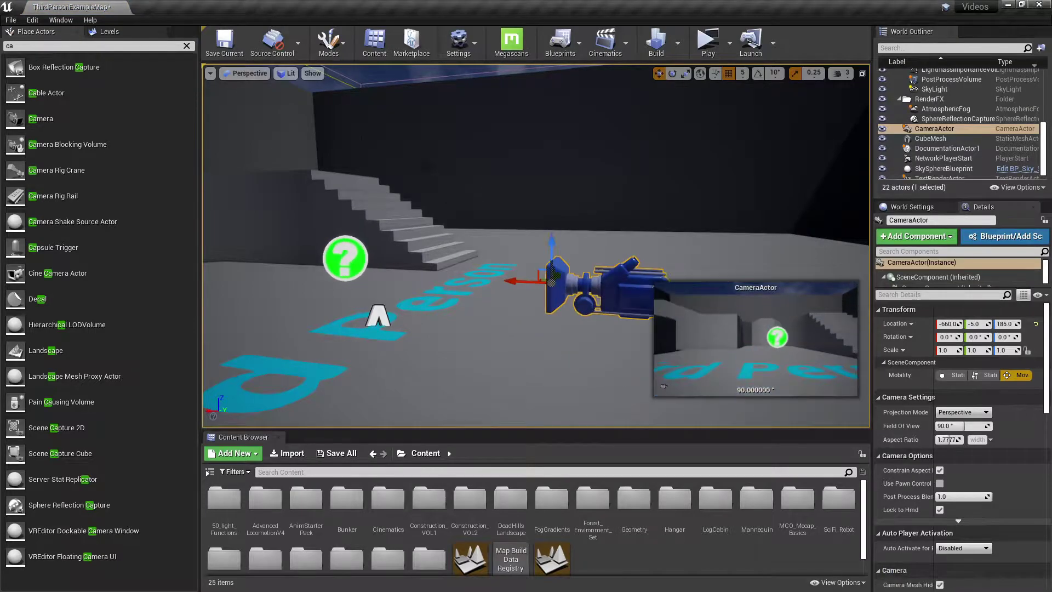
{"action": "left_click_drag", "start_coordinate": [55, 196], "coordinate": [513, 384]}
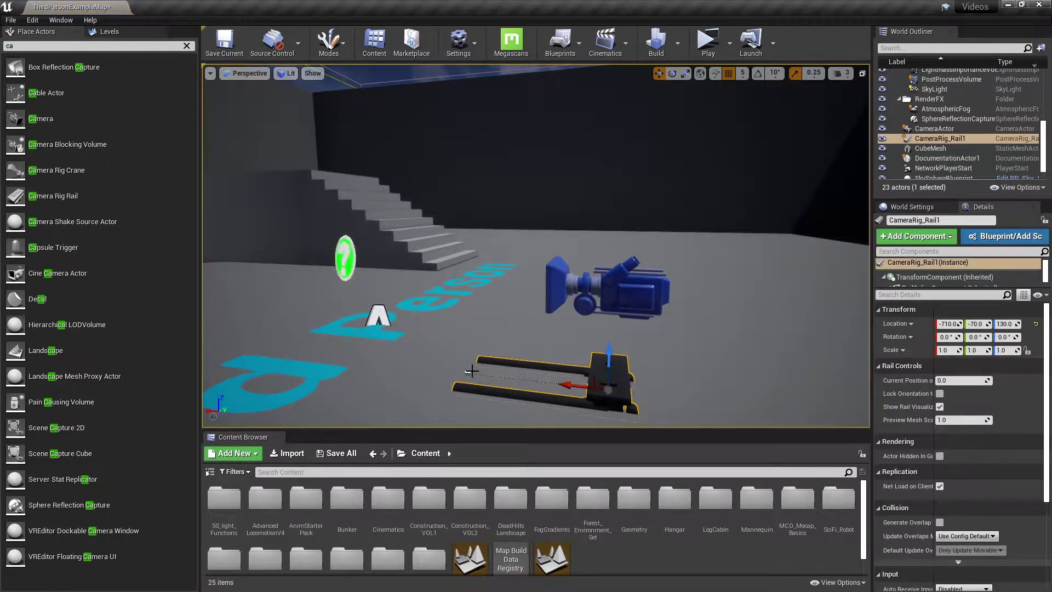
{"action": "left_click_drag", "start_coordinate": [428, 371], "coordinate": [233, 342]}
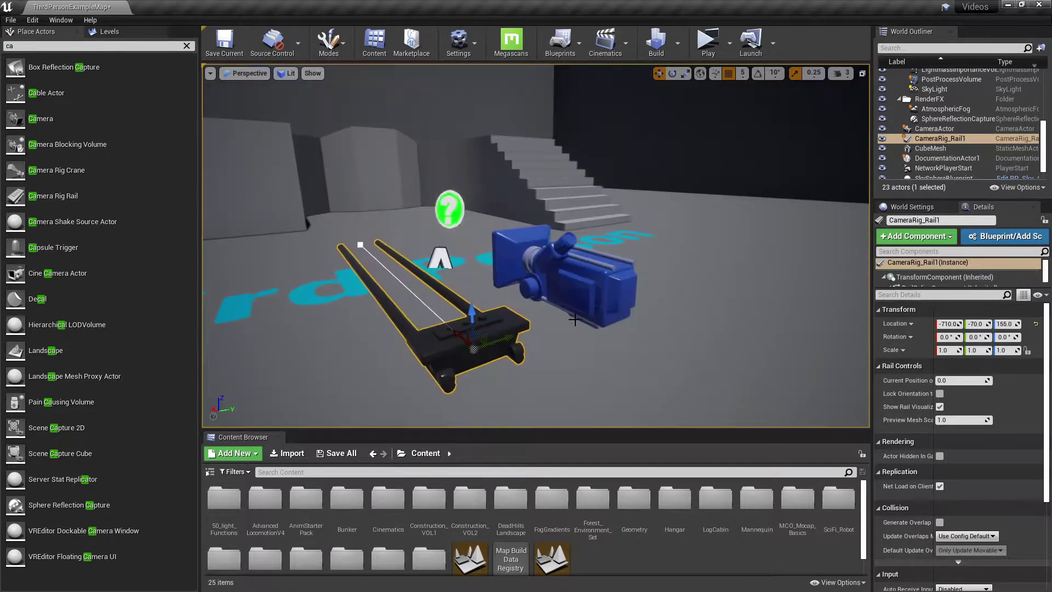
{"action": "left_click", "coordinate": [575, 291]}
{"action": "left_click_drag", "start_coordinate": [934, 128], "coordinate": [934, 139]}
Step: Create a new Level Sequence asset and open it docked in the main window
{"action": "right_click", "coordinate": [630, 566]}
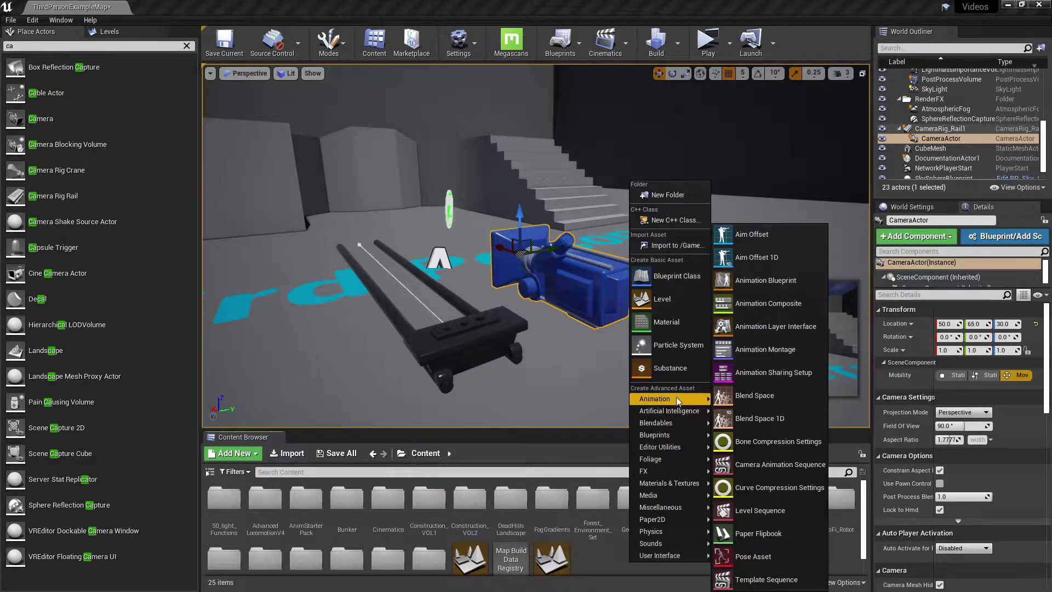
{"action": "left_click", "coordinate": [757, 502]}
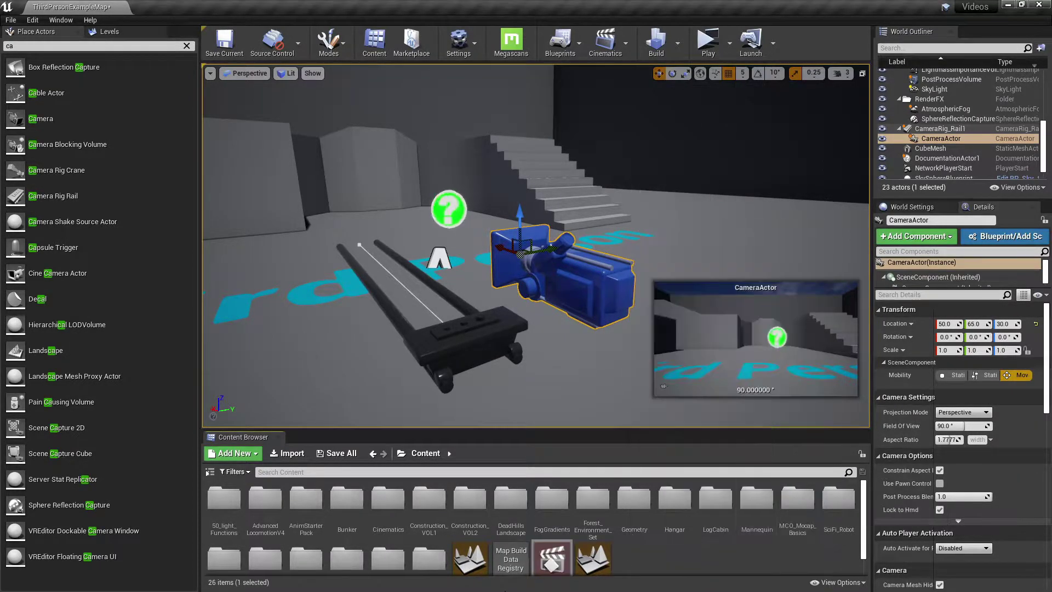
{"action": "double_click", "coordinate": [545, 562]}
{"action": "left_click_drag", "start_coordinate": [440, 161], "coordinate": [581, 231]}
Step: Add CameraActor and CameraRig_Rail1 to the sequence, giving the rail a Current Position on Rail track
{"action": "left_click_drag", "start_coordinate": [893, 128], "coordinate": [742, 160]}
{"action": "left_click_drag", "start_coordinate": [248, 290], "coordinate": [250, 289]}
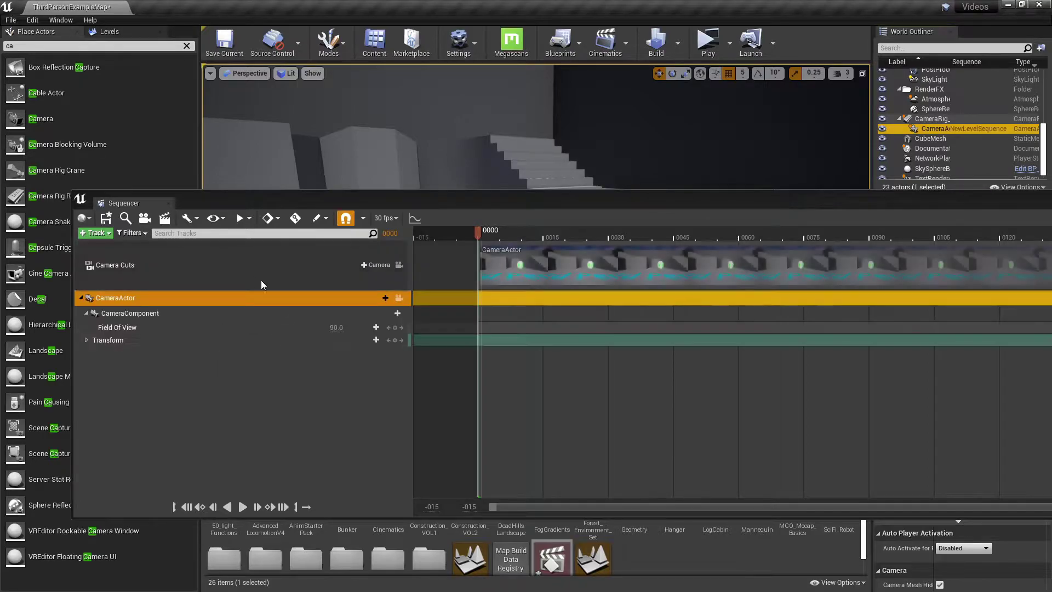
{"action": "left_click_drag", "start_coordinate": [925, 121], "coordinate": [437, 345]}
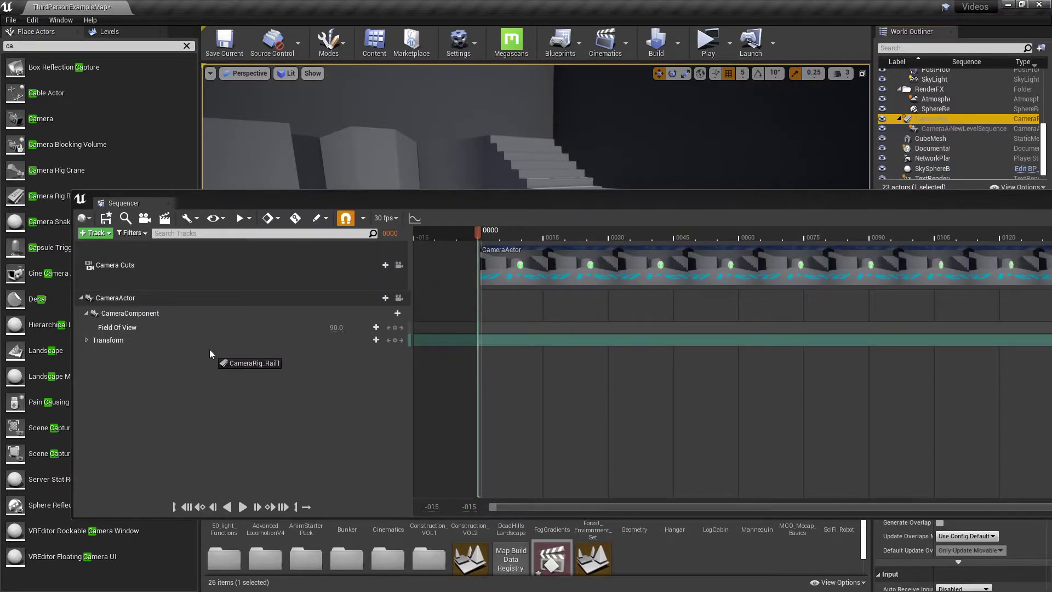
{"action": "left_click_drag", "start_coordinate": [210, 350], "coordinate": [213, 351]}
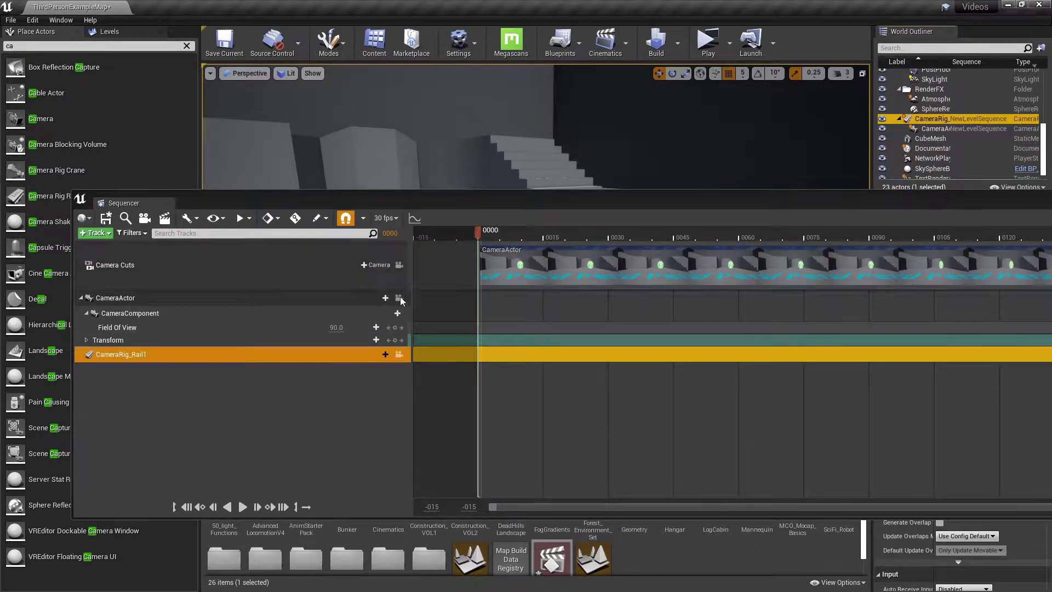
{"action": "left_click", "coordinate": [374, 354]}
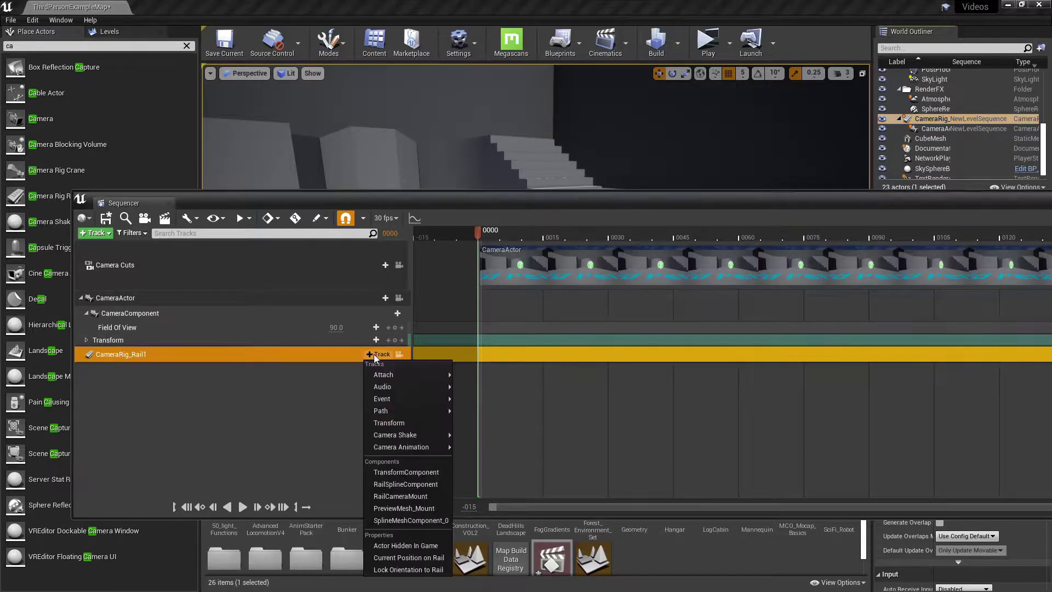
{"action": "left_click", "coordinate": [409, 558]}
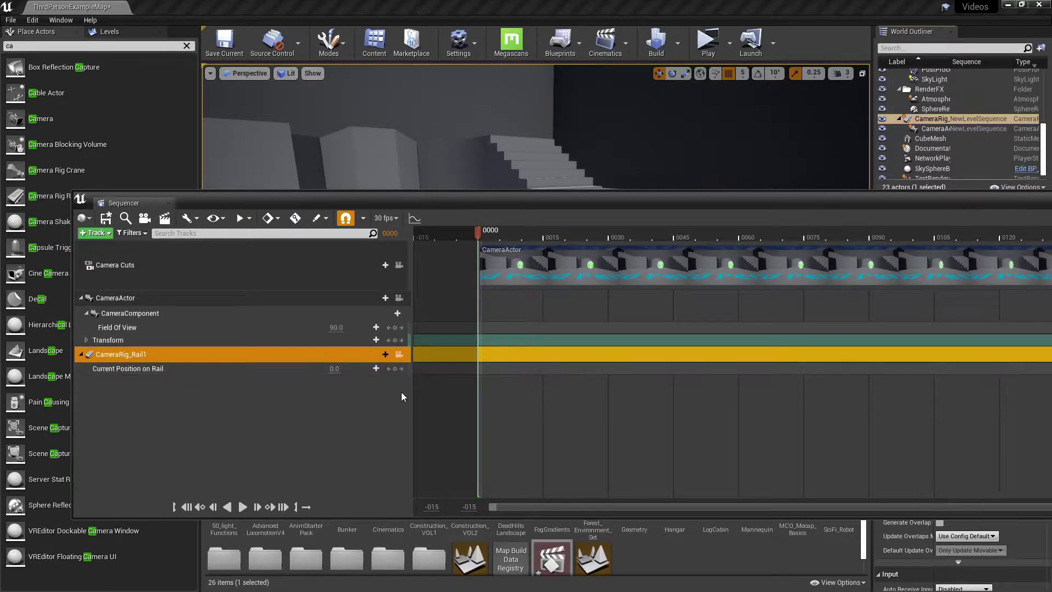
Step: Key Current Position on Rail at frame 0, then raise it to 1.597905 at frame 131
{"action": "left_click", "coordinate": [394, 368]}
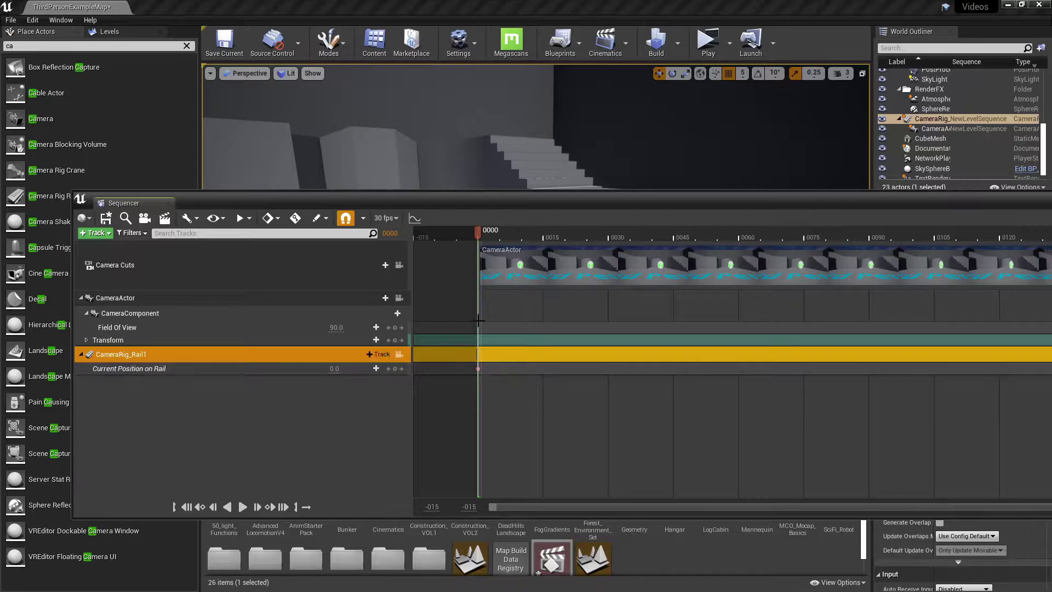
{"action": "left_click_drag", "start_coordinate": [475, 230], "coordinate": [1049, 243]}
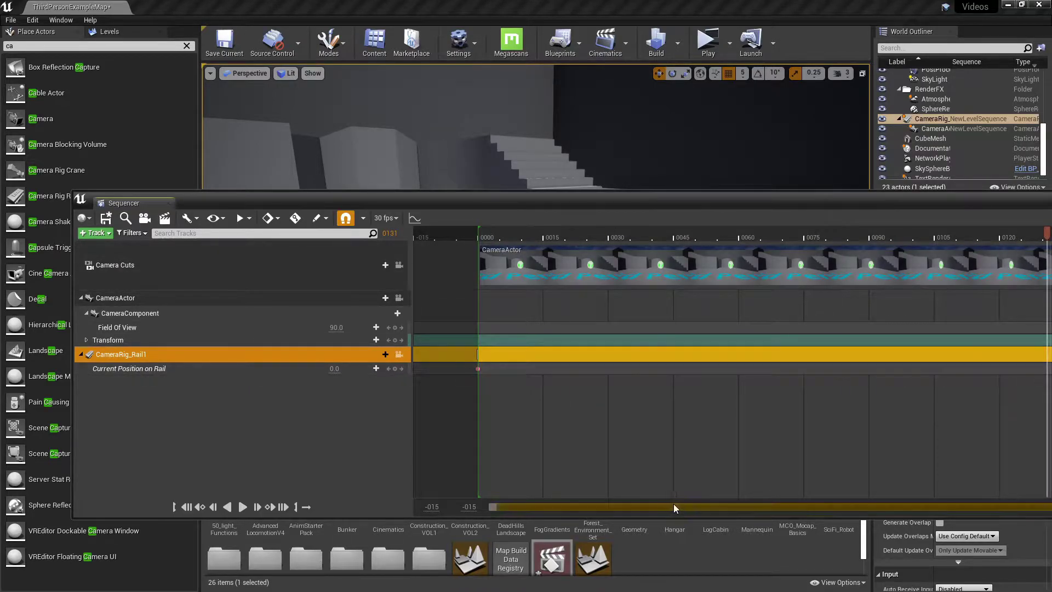
{"action": "left_click", "coordinate": [340, 372]}
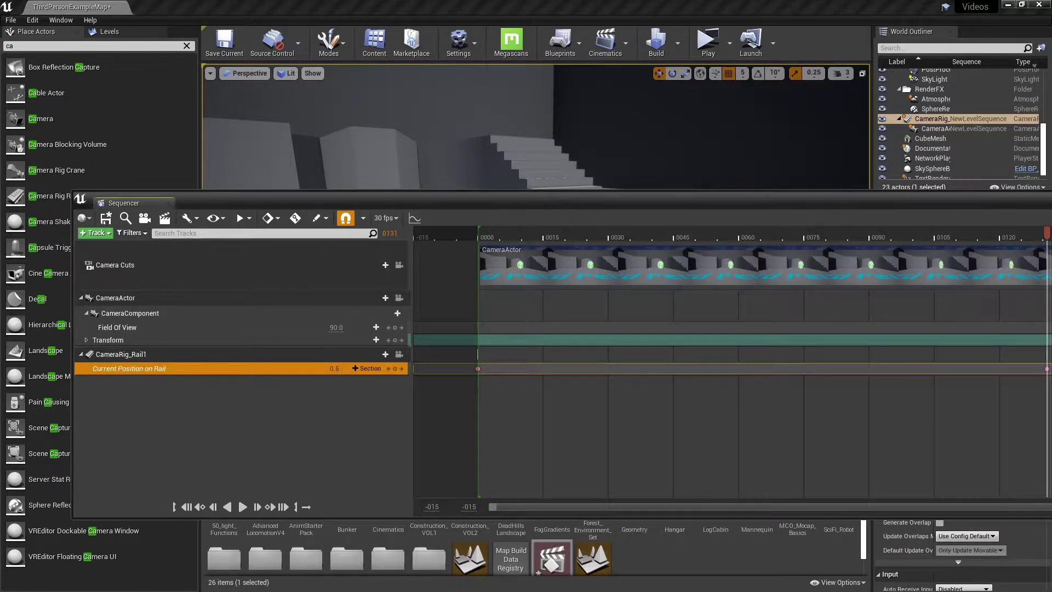
{"action": "left_click_drag", "start_coordinate": [341, 371], "coordinate": [355, 368]}
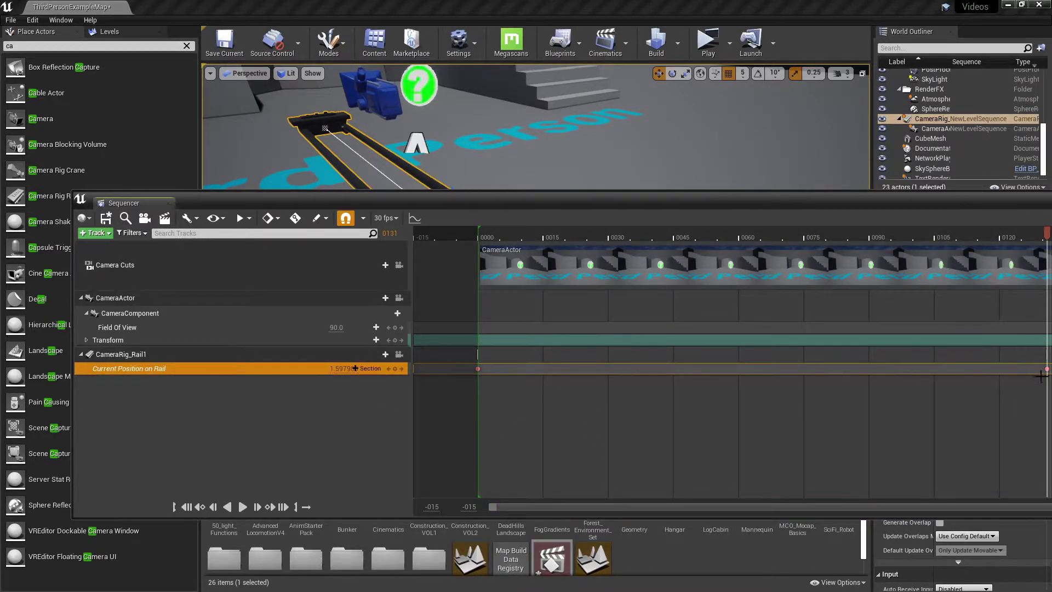
Step: Capture the sequence as a 1920x1080 Video Sequence (avi), saving content first, then open the capture folder
{"action": "left_click", "coordinate": [164, 219]}
{"action": "left_click", "coordinate": [613, 485]}
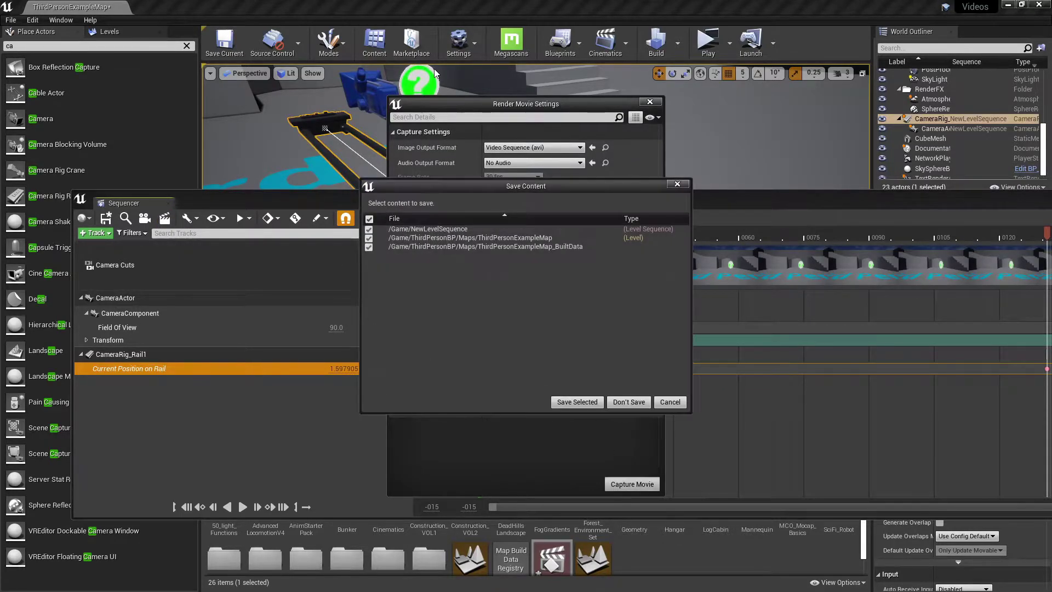
{"action": "left_click", "coordinate": [590, 400]}
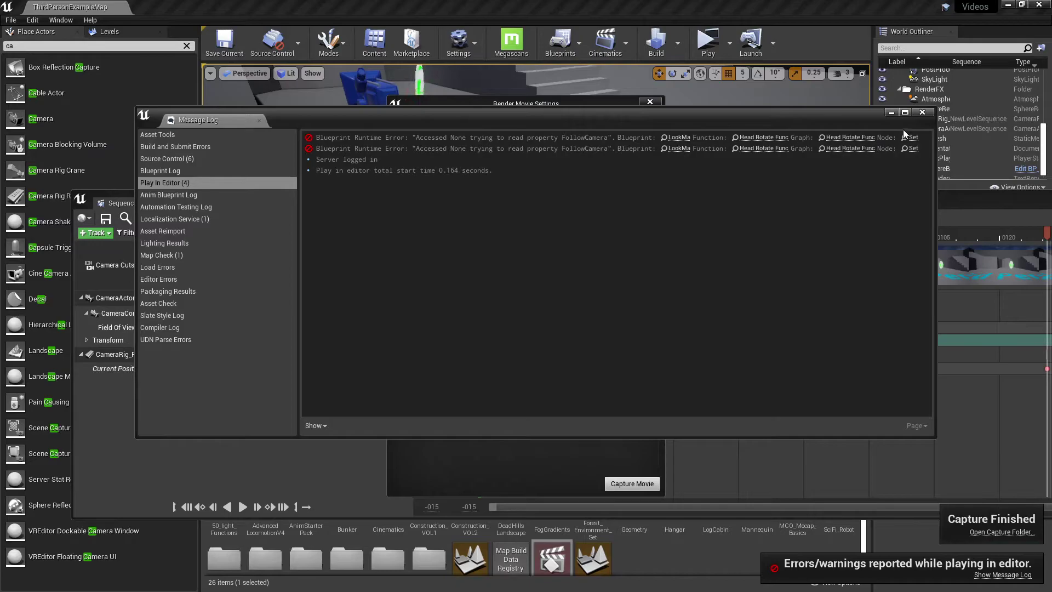
{"action": "left_click", "coordinate": [922, 112]}
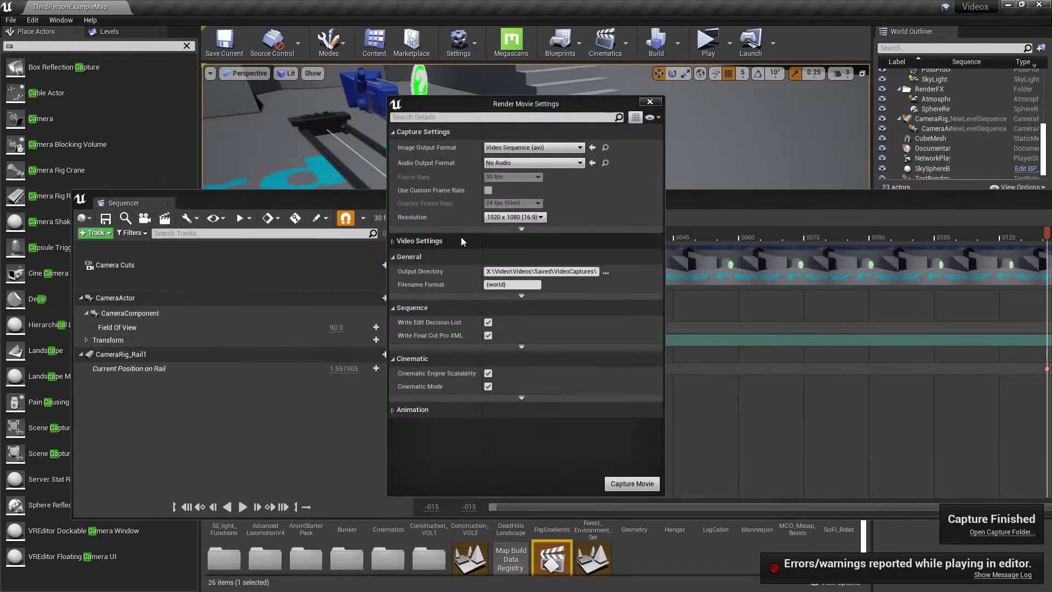
{"action": "left_click", "coordinate": [1006, 532]}
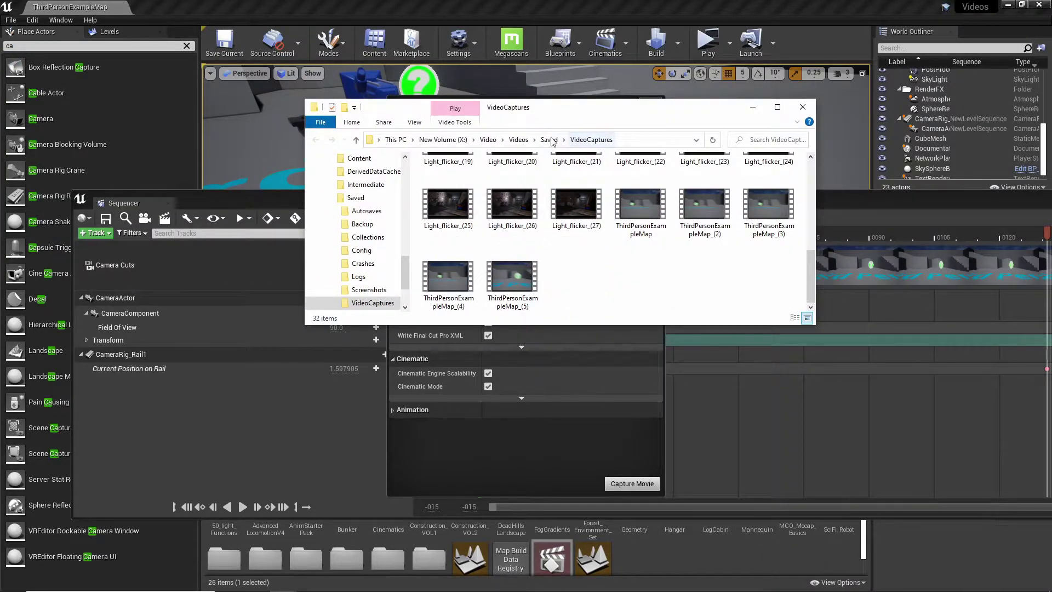
Step: Browse from Videos into Saved > VideoCaptures to view the rendered AVI files
{"action": "left_click", "coordinate": [520, 141]}
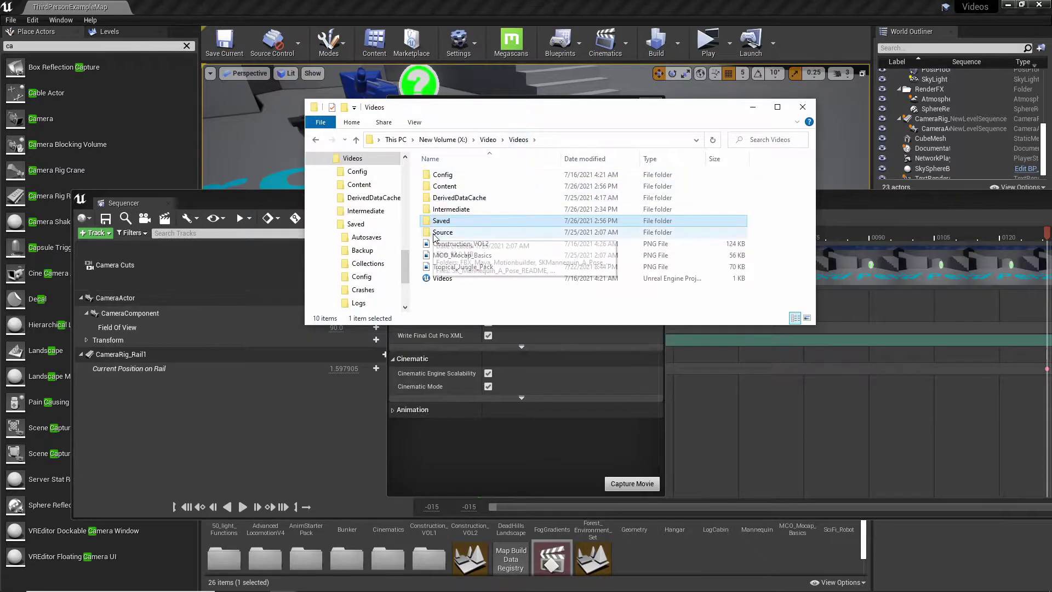
{"action": "double_click", "coordinate": [448, 220]}
{"action": "double_click", "coordinate": [454, 255]}
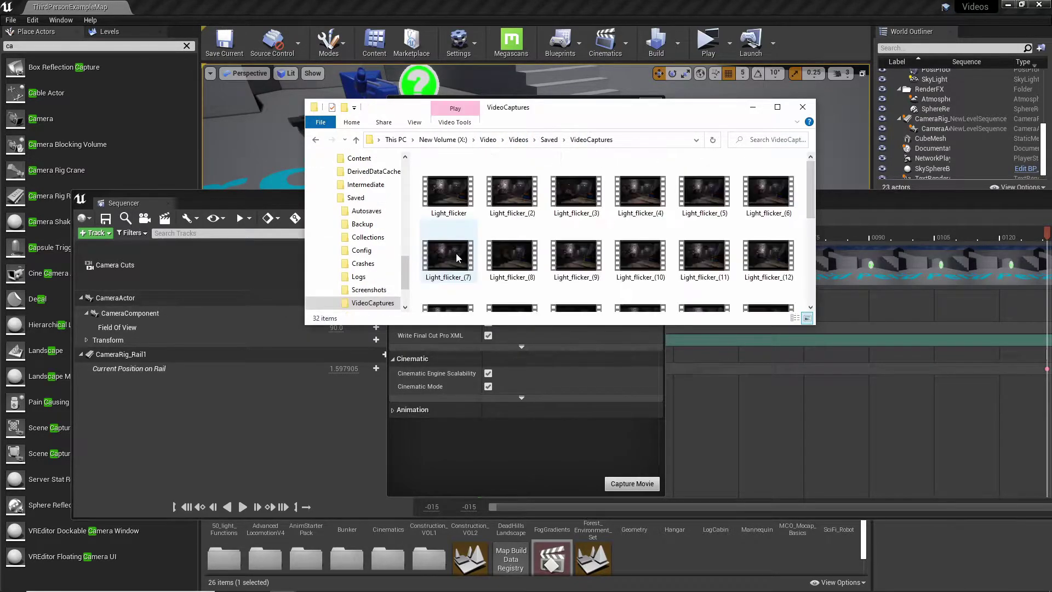
{"action": "scroll", "coordinate": [507, 268], "scroll_direction": "down", "scroll_amount": 5}
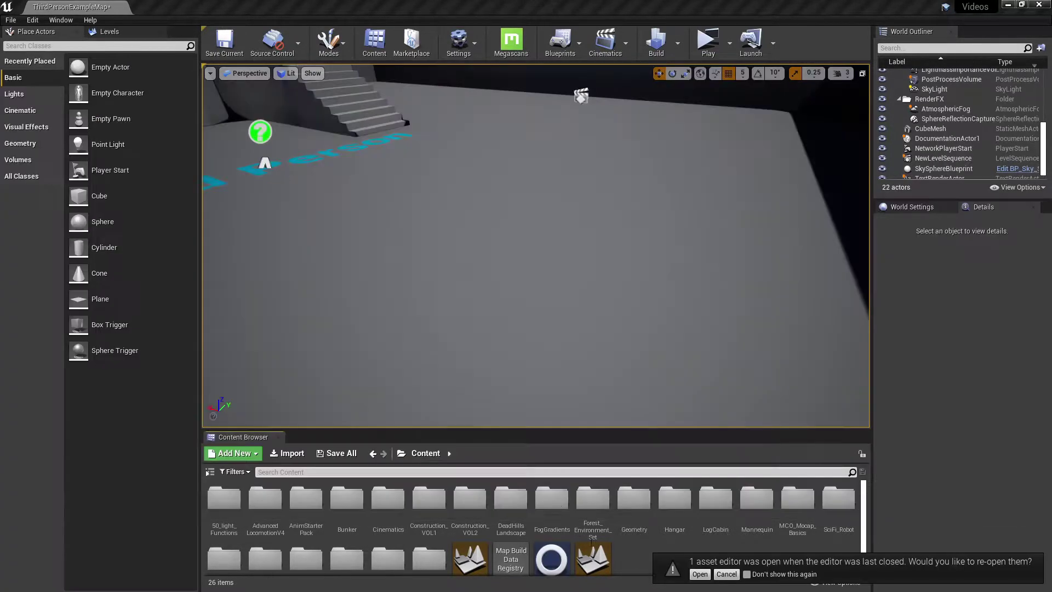
Step: Create another new Level Sequence asset and open it
{"action": "right_click", "coordinate": [633, 553]}
{"action": "mouse_move", "coordinate": [665, 393]}
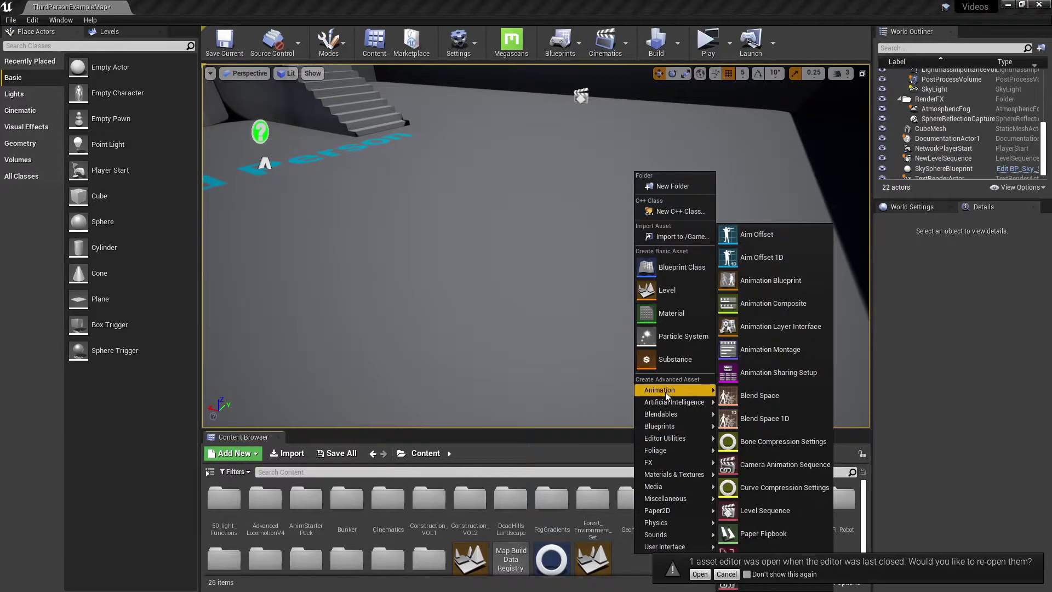
{"action": "left_click", "coordinate": [765, 508]}
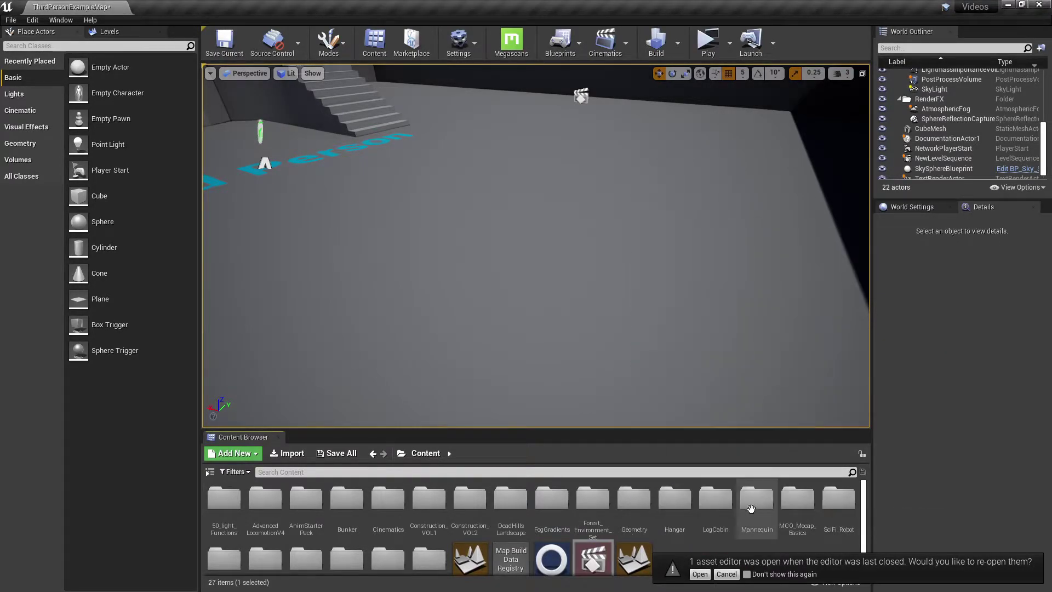
{"action": "double_click", "coordinate": [605, 555]}
Step: Place a camera found by searching 'ca', add it to the sequence, and give it an expanded Transform track
{"action": "left_click", "coordinate": [96, 46]}
{"action": "type", "text": "ca"}
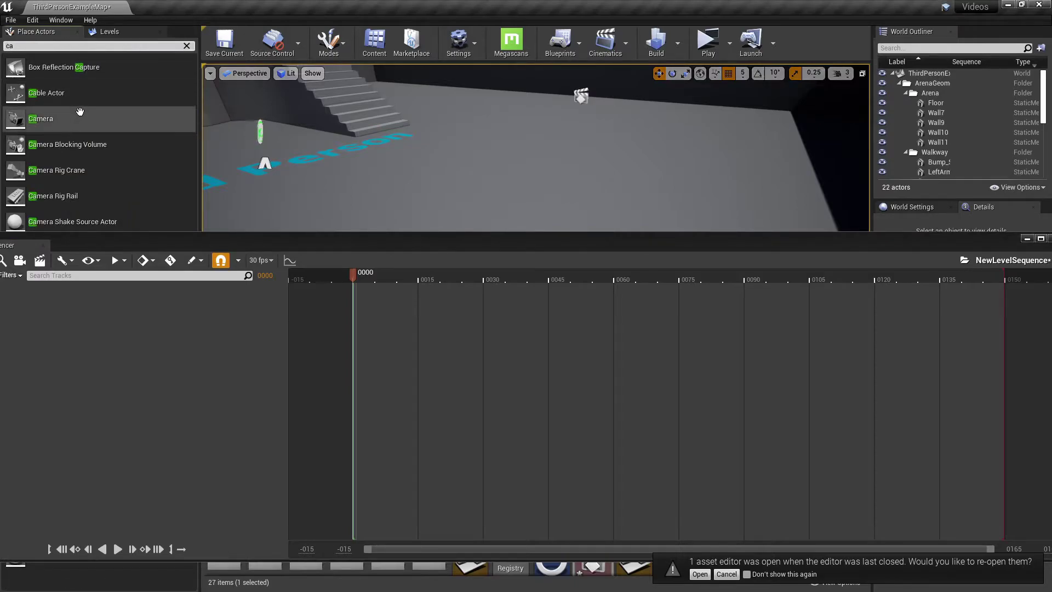
{"action": "left_click_drag", "start_coordinate": [108, 117], "coordinate": [685, 163]}
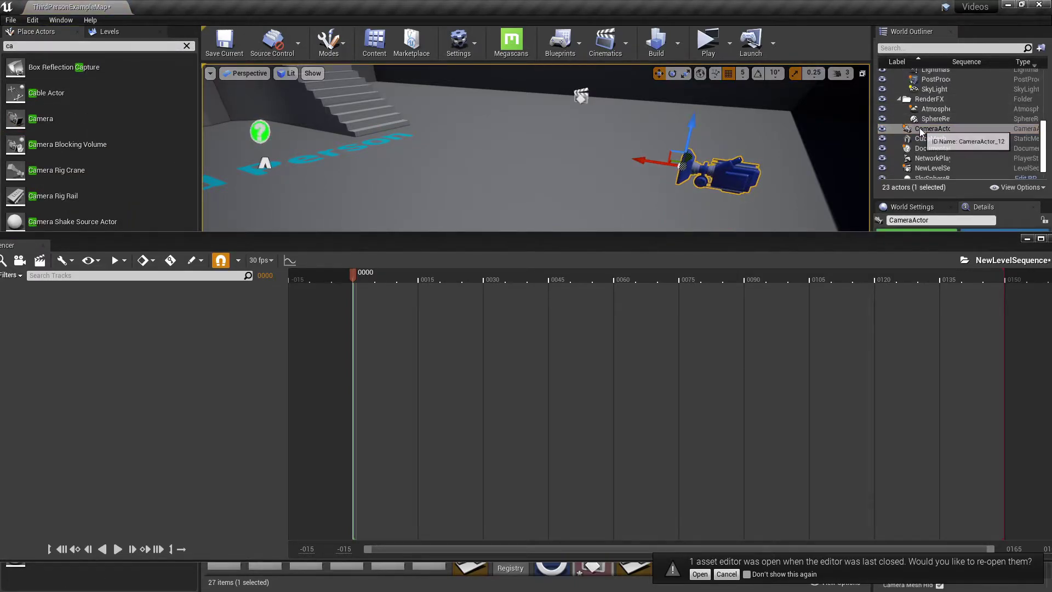
{"action": "left_click_drag", "start_coordinate": [932, 128], "coordinate": [210, 317]}
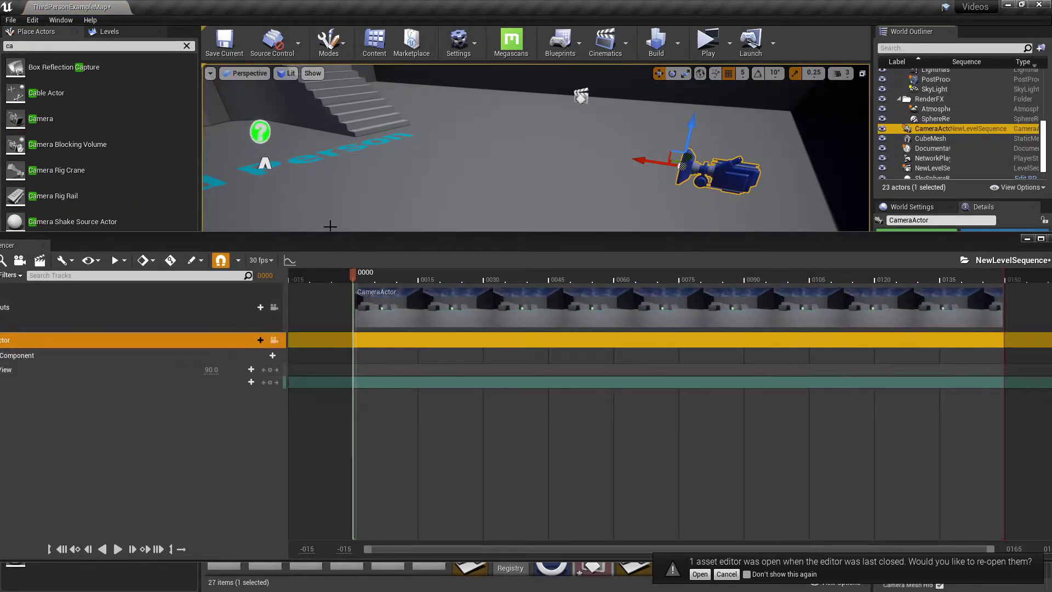
{"action": "left_click_drag", "start_coordinate": [347, 245], "coordinate": [422, 244]}
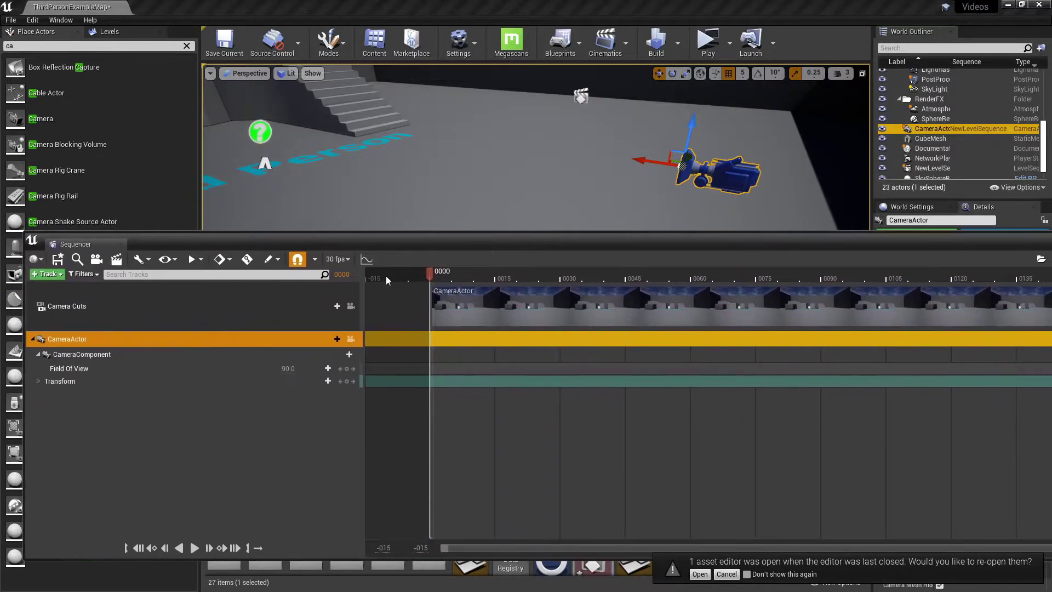
{"action": "left_click", "coordinate": [331, 341]}
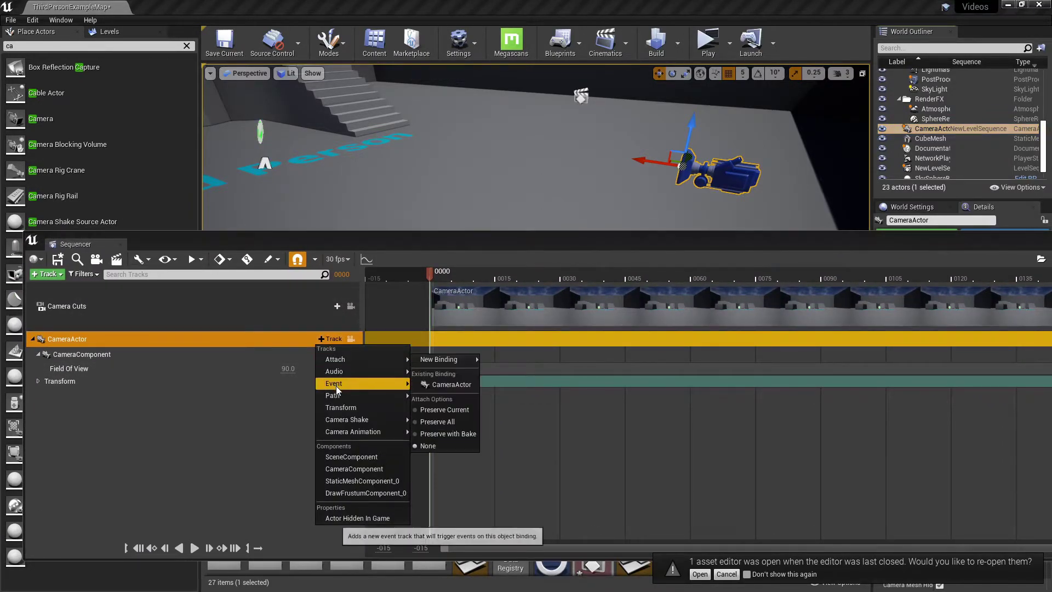
{"action": "left_click", "coordinate": [356, 408]}
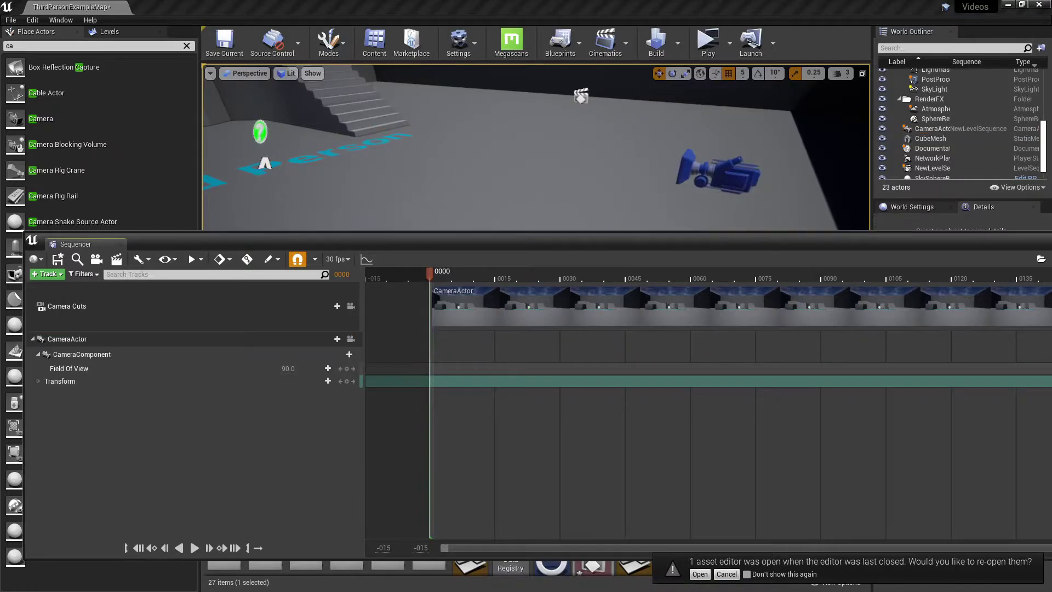
{"action": "left_click", "coordinate": [38, 383]}
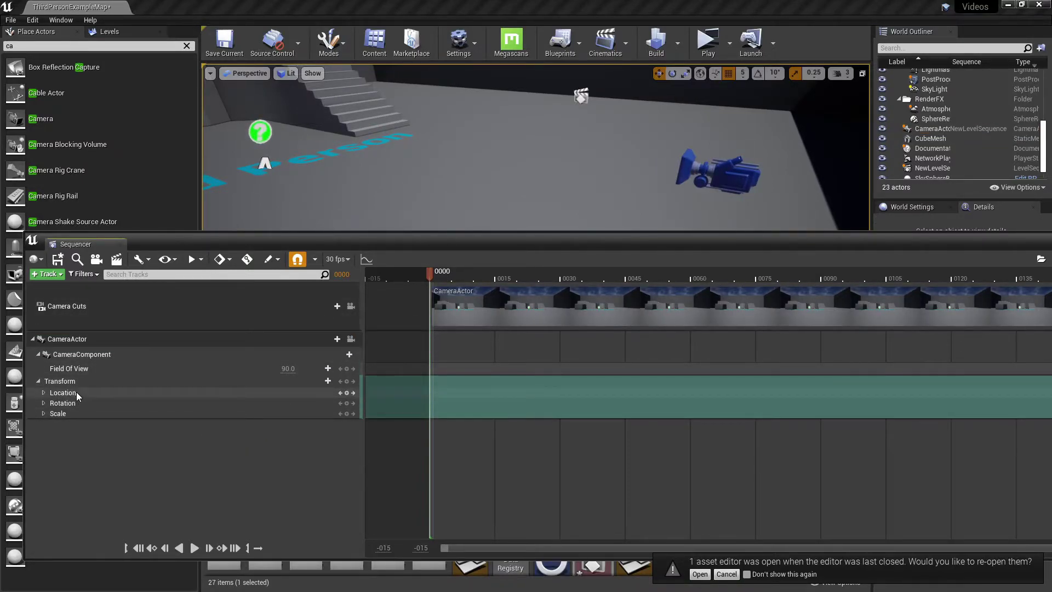
Step: Key the camera's Transform at frame 0000 and scrub the timeline to check it
{"action": "left_click", "coordinate": [347, 386]}
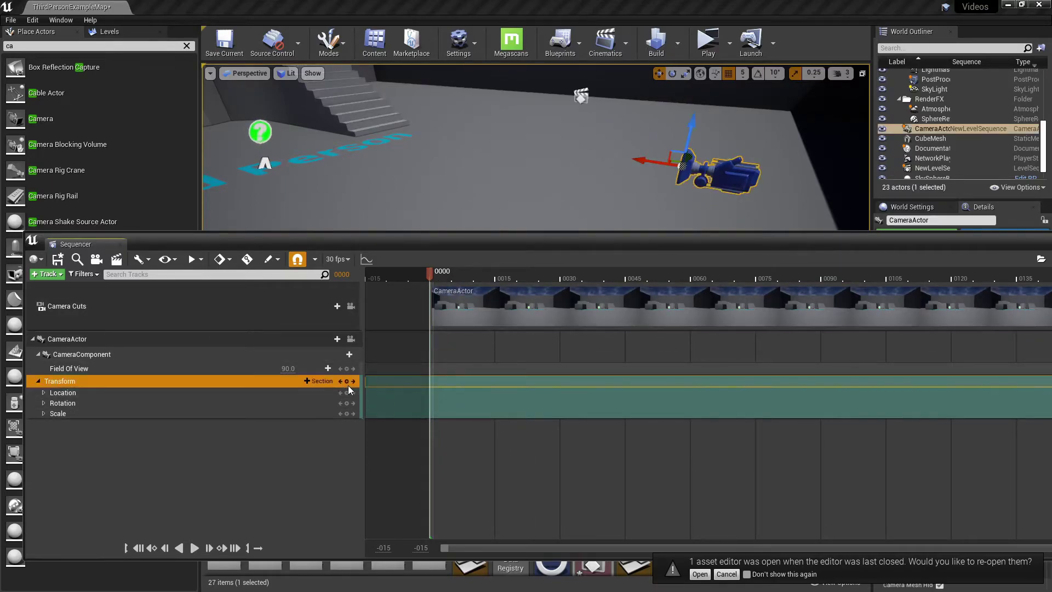
{"action": "left_click", "coordinate": [347, 382]}
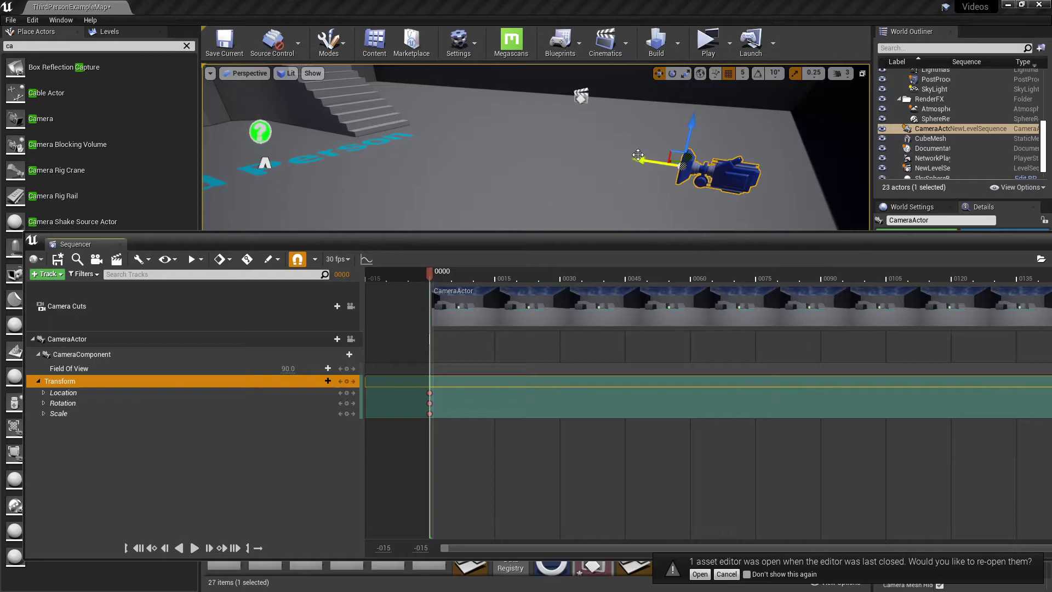
{"action": "left_click", "coordinate": [446, 274]}
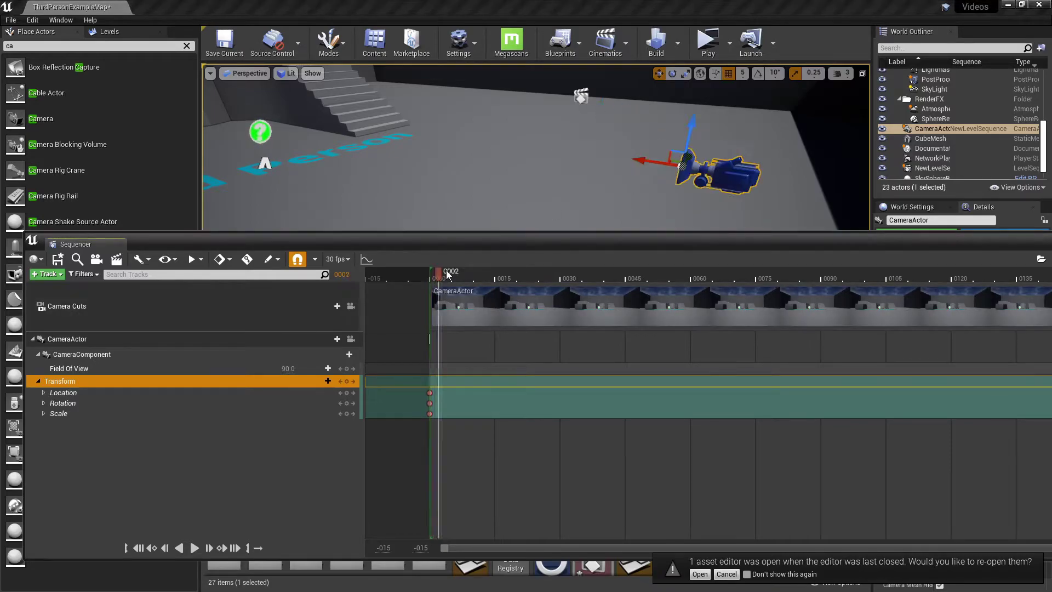
{"action": "left_click_drag", "start_coordinate": [447, 274], "coordinate": [602, 268]}
{"action": "left_click_drag", "start_coordinate": [445, 275], "coordinate": [433, 276]}
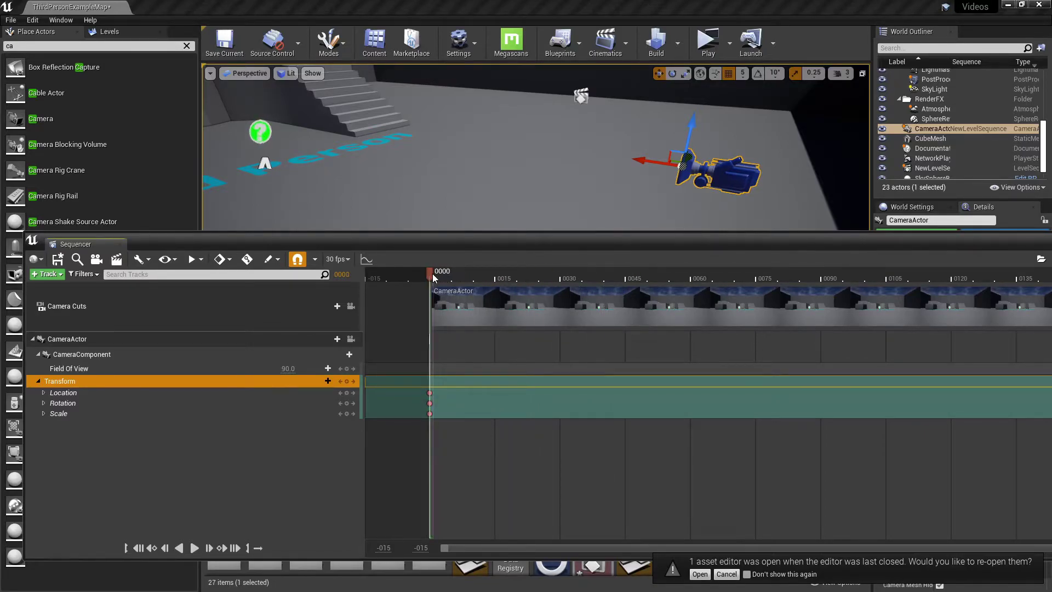
Step: At frame 0083, move the camera up and to the right
{"action": "left_click_drag", "start_coordinate": [615, 261], "coordinate": [627, 257]}
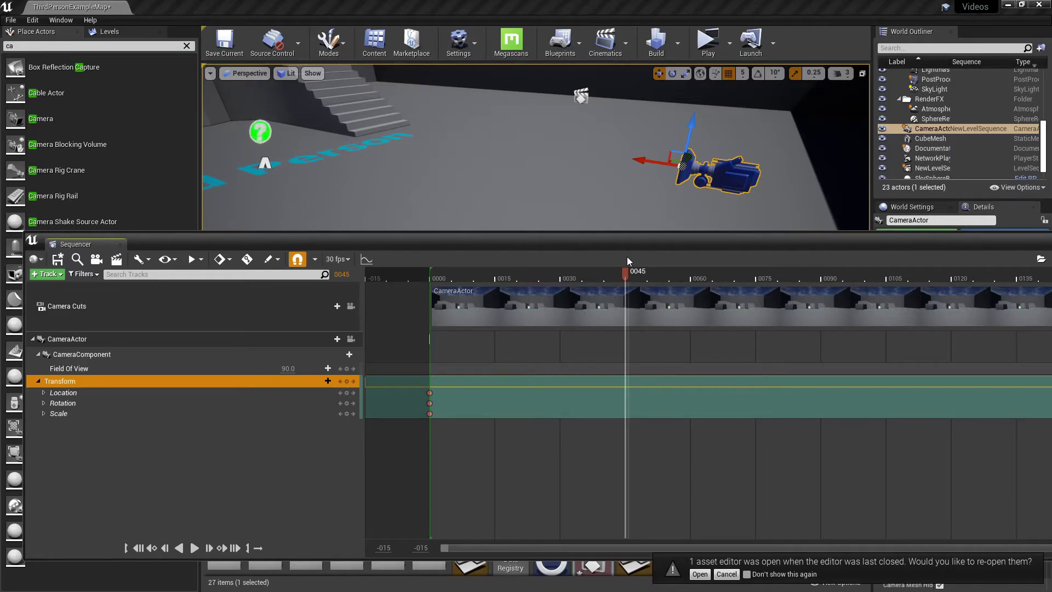
{"action": "left_click_drag", "start_coordinate": [628, 273], "coordinate": [791, 274]}
{"action": "left_click_drag", "start_coordinate": [526, 129], "coordinate": [570, 127]}
Step: Key the camera's moved transform at frame 0083 and preview the resulting motion
{"action": "left_click", "coordinate": [673, 74]}
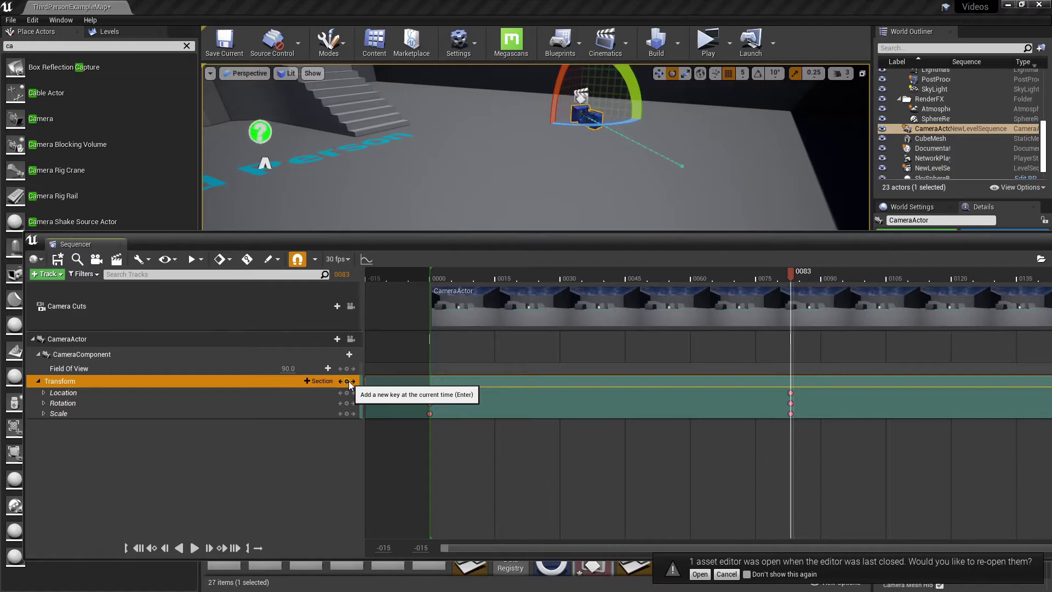
{"action": "mouse_move", "coordinate": [778, 271]}
{"action": "left_mouse_down"}
{"action": "mouse_move", "coordinate": [496, 268]}
{"action": "mouse_move", "coordinate": [813, 274]}
{"action": "mouse_move", "coordinate": [474, 274]}
{"action": "mouse_move", "coordinate": [786, 282]}
{"action": "left_mouse_up"}
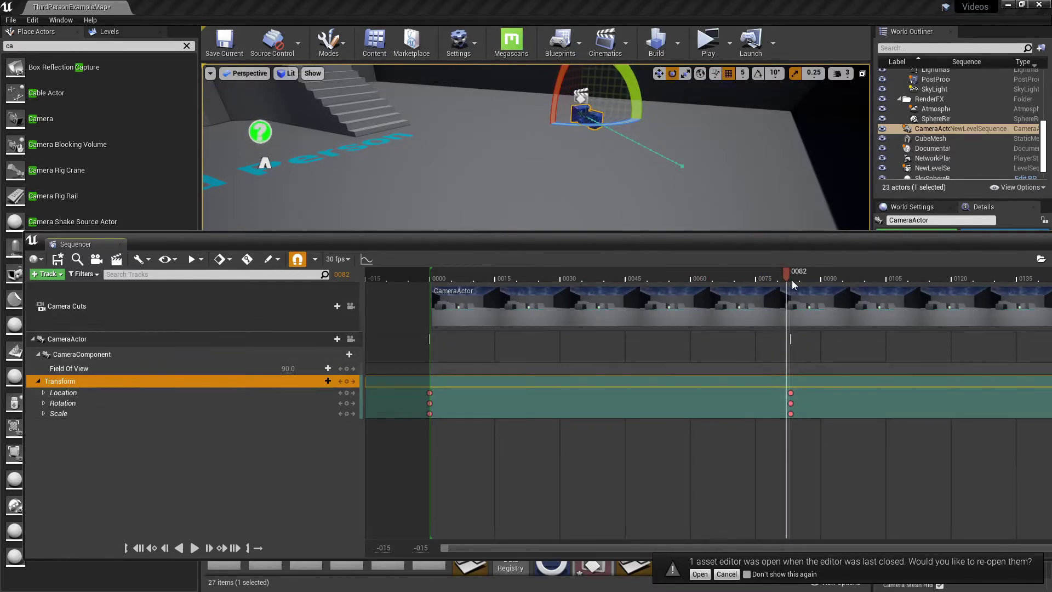
{"action": "left_click_drag", "start_coordinate": [788, 275], "coordinate": [915, 275]}
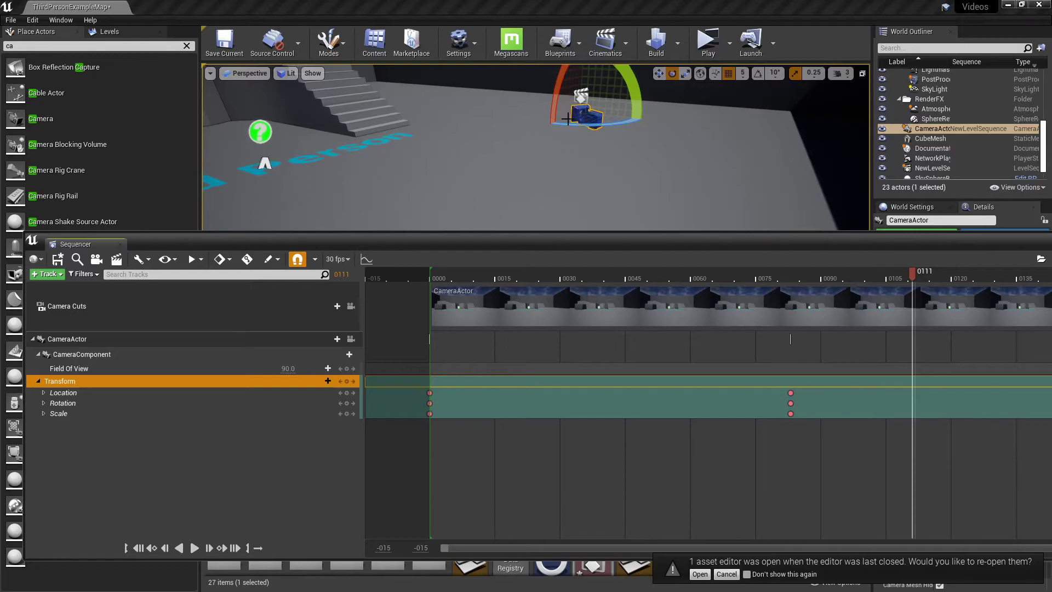
Step: Turn the camera, shift it left, and key that pose at frame 0111
{"action": "left_click_drag", "start_coordinate": [589, 122], "coordinate": [543, 122]}
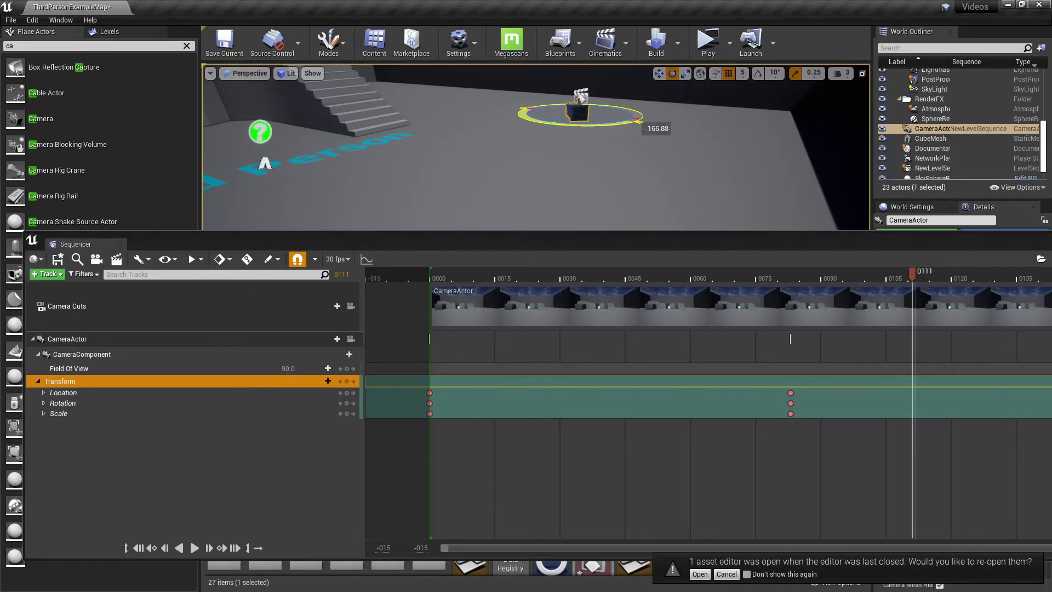
{"action": "key", "text": "w"}
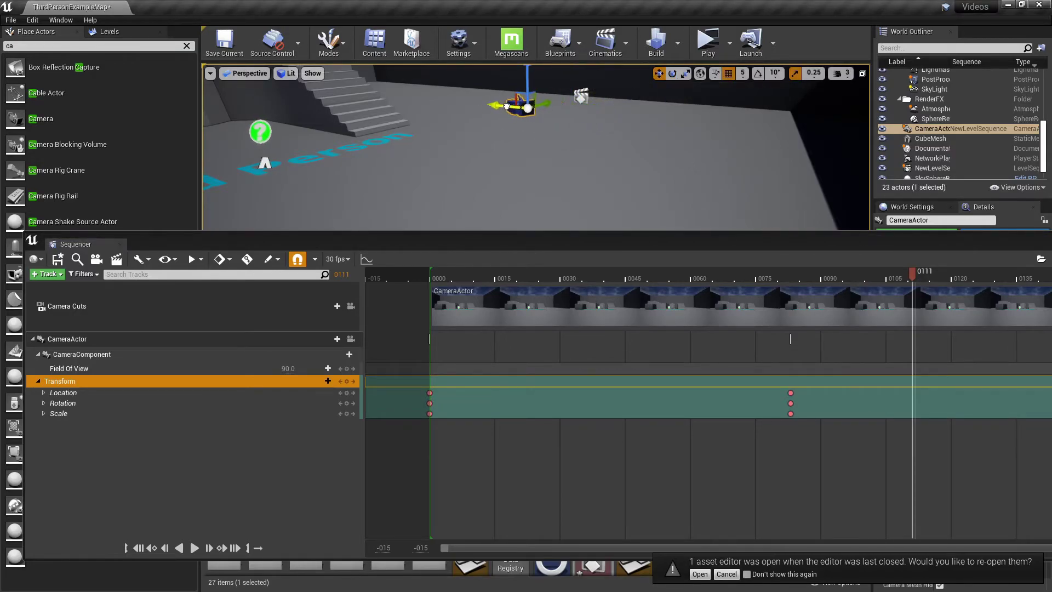
{"action": "left_click_drag", "start_coordinate": [506, 105], "coordinate": [451, 100]}
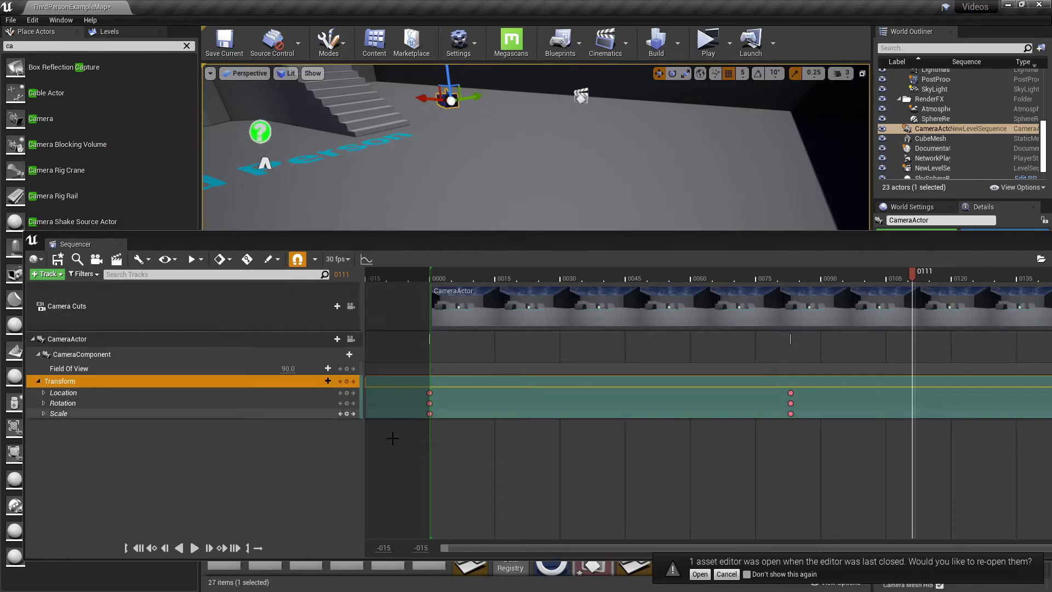
{"action": "left_click", "coordinate": [346, 381]}
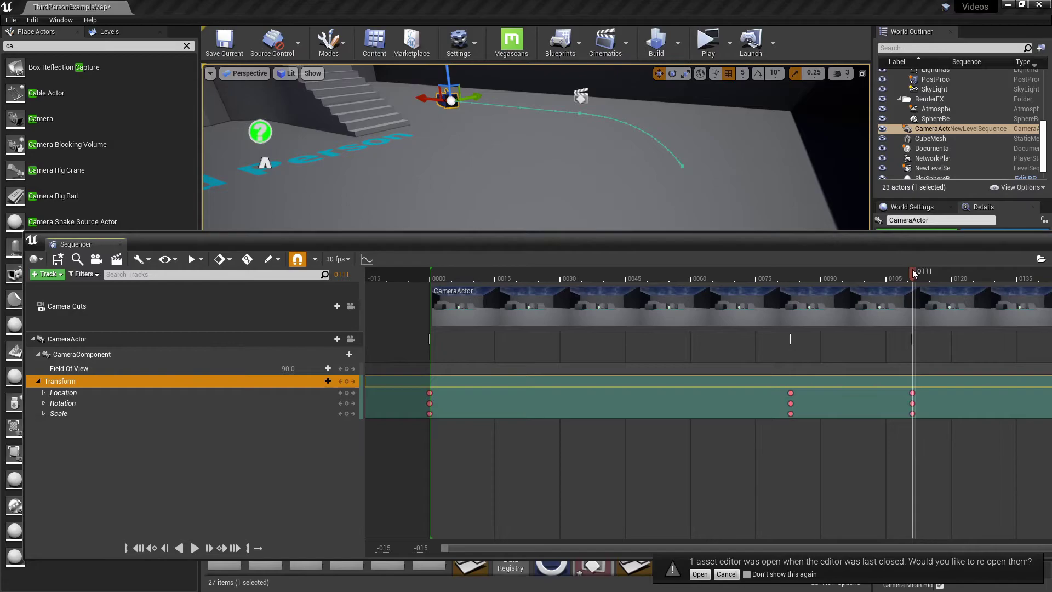
Step: Play to frame 0143, reposition the camera right then down-left, and key the final pose
{"action": "key", "text": "space"}
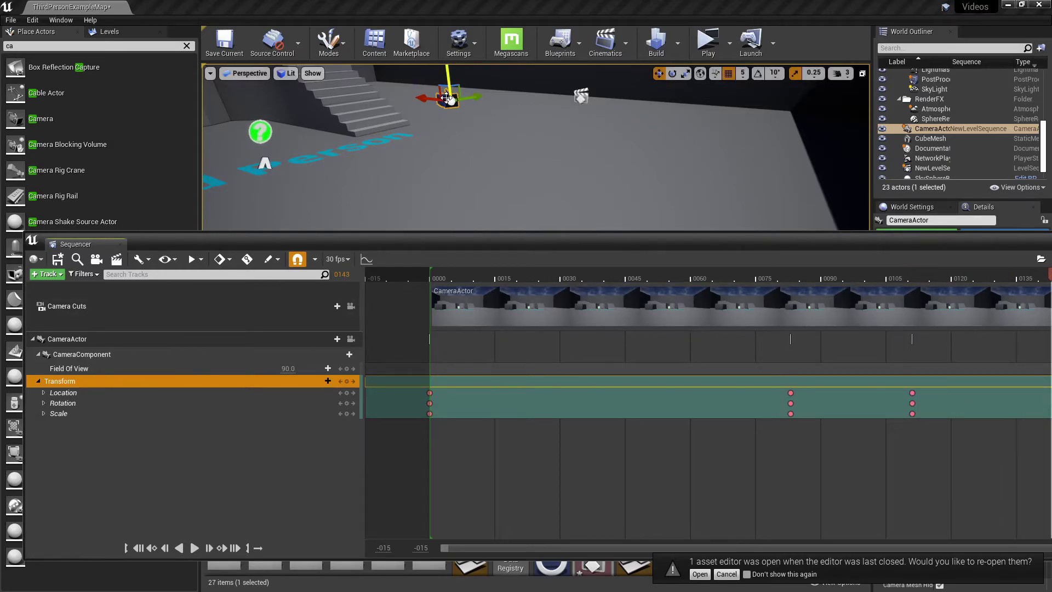
{"action": "left_click_drag", "start_coordinate": [435, 99], "coordinate": [598, 190]}
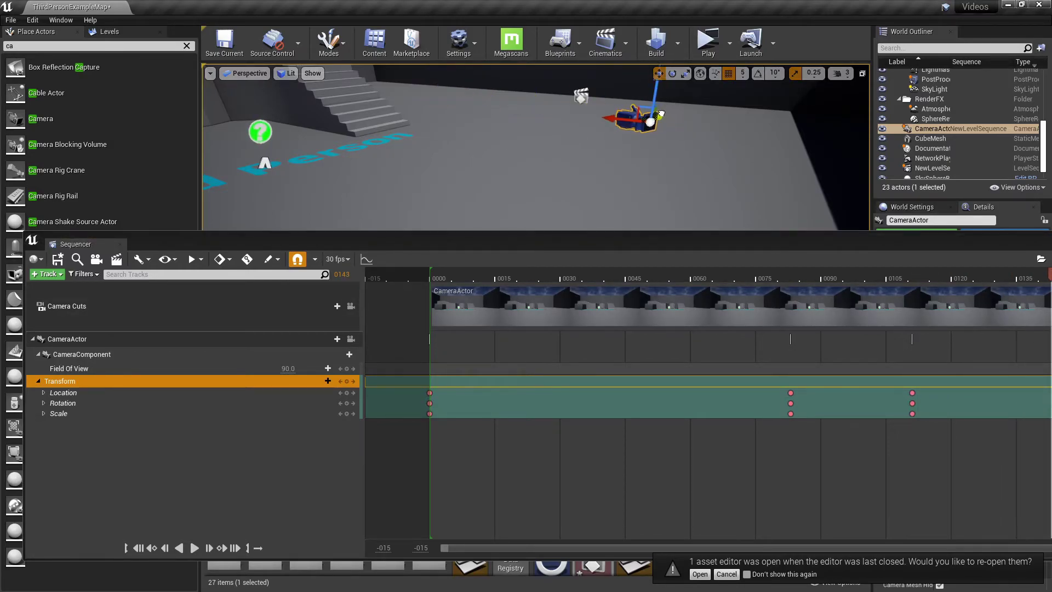
{"action": "left_click_drag", "start_coordinate": [661, 113], "coordinate": [583, 165]}
{"action": "left_click", "coordinate": [672, 73]}
{"action": "left_click", "coordinate": [406, 273]}
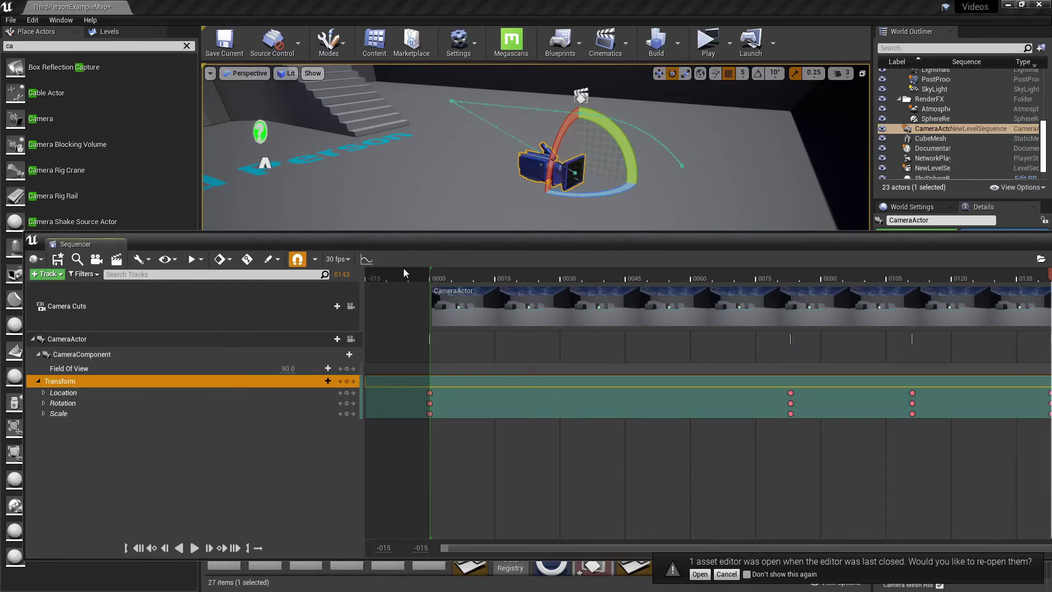
Step: Capture the animated sequence as a 1920x1080 Video Sequence (avi), saving the level and sequence first
{"action": "left_click", "coordinate": [116, 258]}
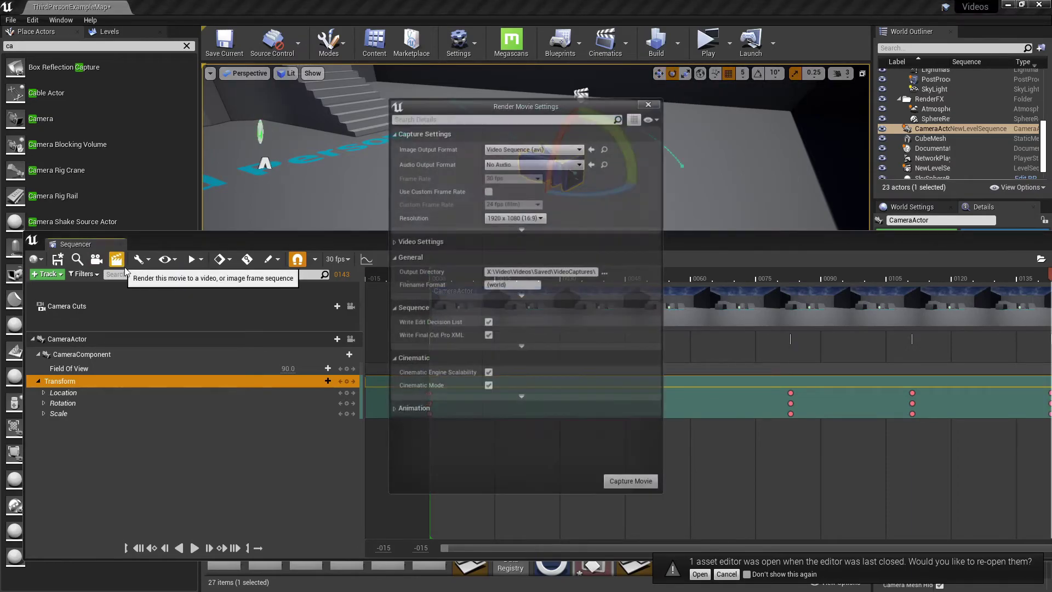
{"action": "left_click", "coordinate": [630, 484]}
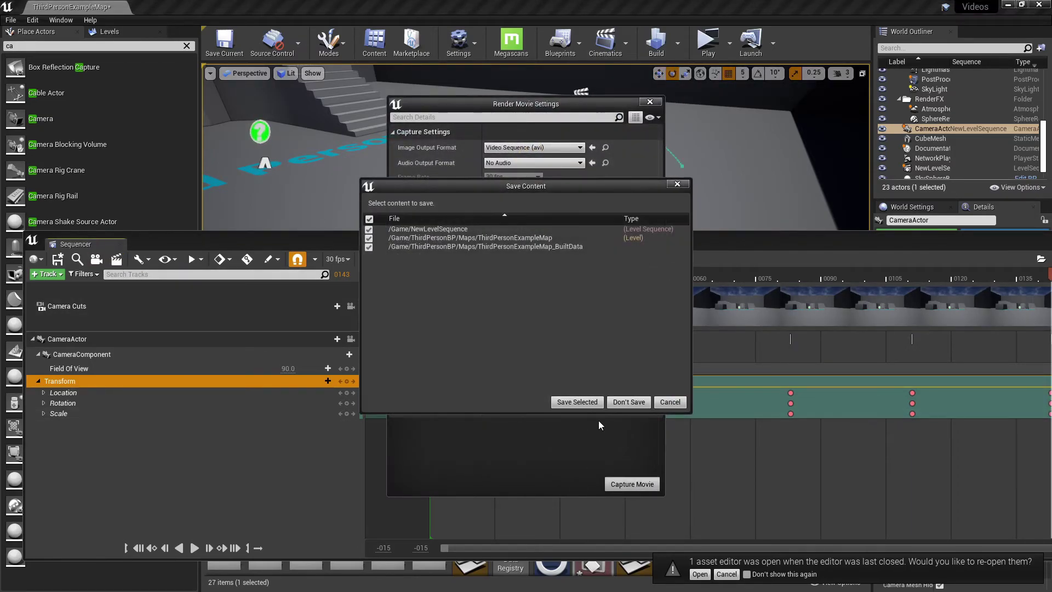
{"action": "left_click", "coordinate": [590, 403]}
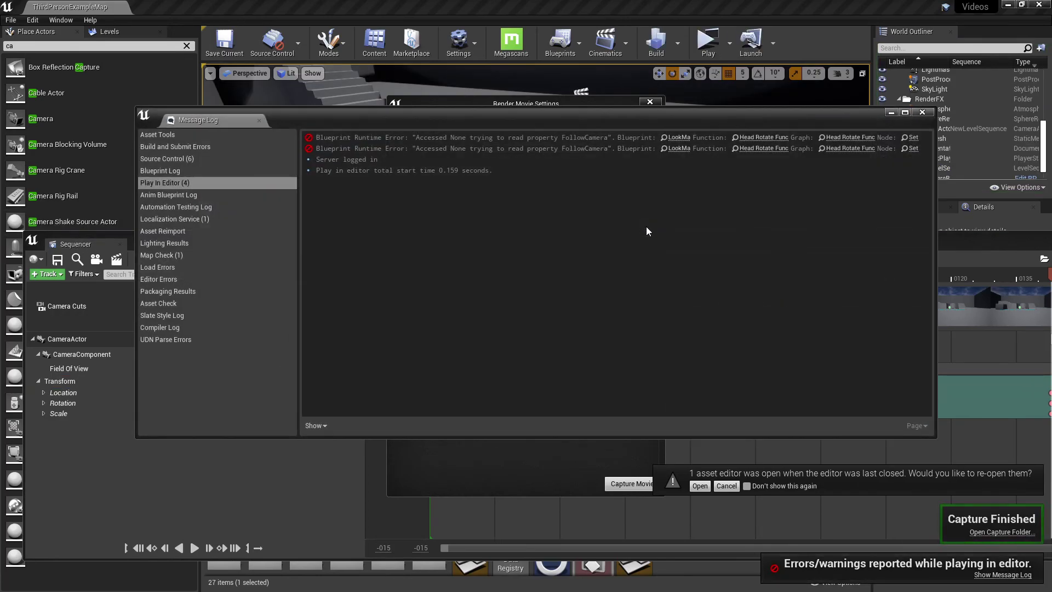
{"action": "left_click", "coordinate": [922, 112]}
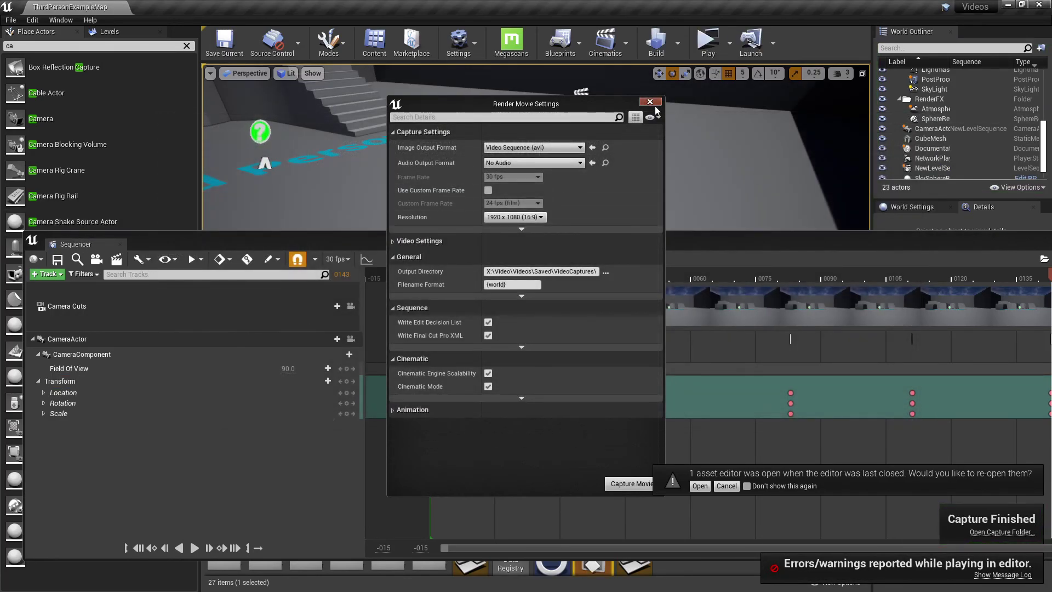
Step: Close the Render Movie Settings window and turn the viewport toward the arena walls and sky
{"action": "left_click", "coordinate": [650, 102]}
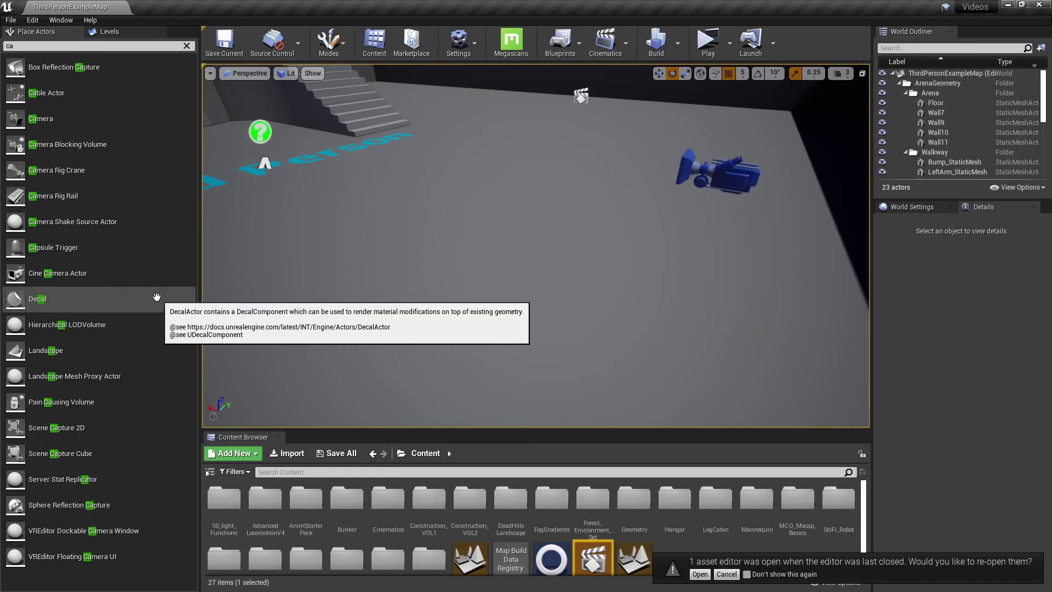
{"action": "right_click_drag", "start_coordinate": [429, 286], "coordinate": [430, 286]}
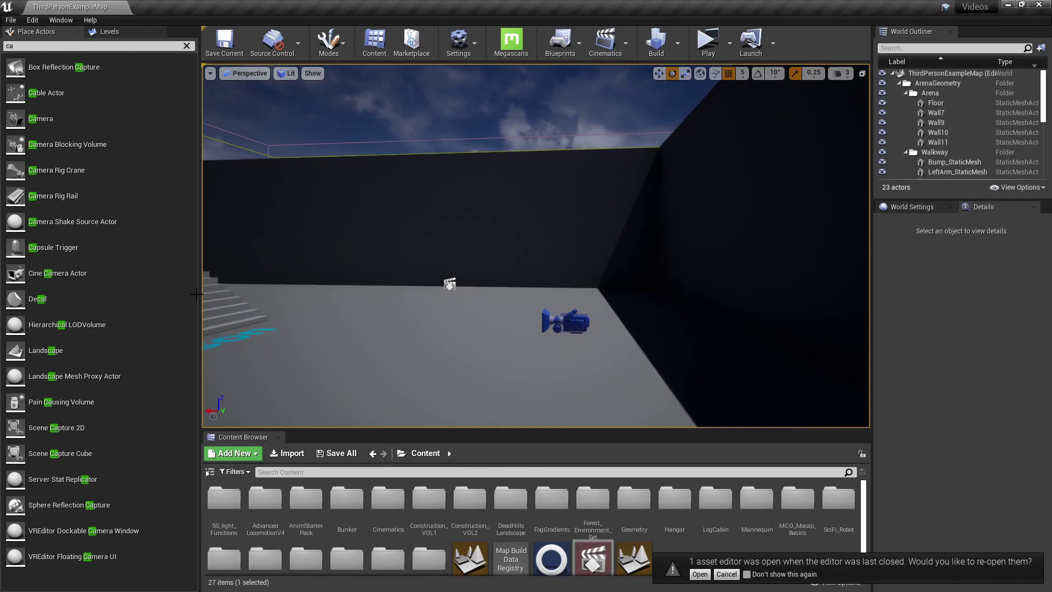